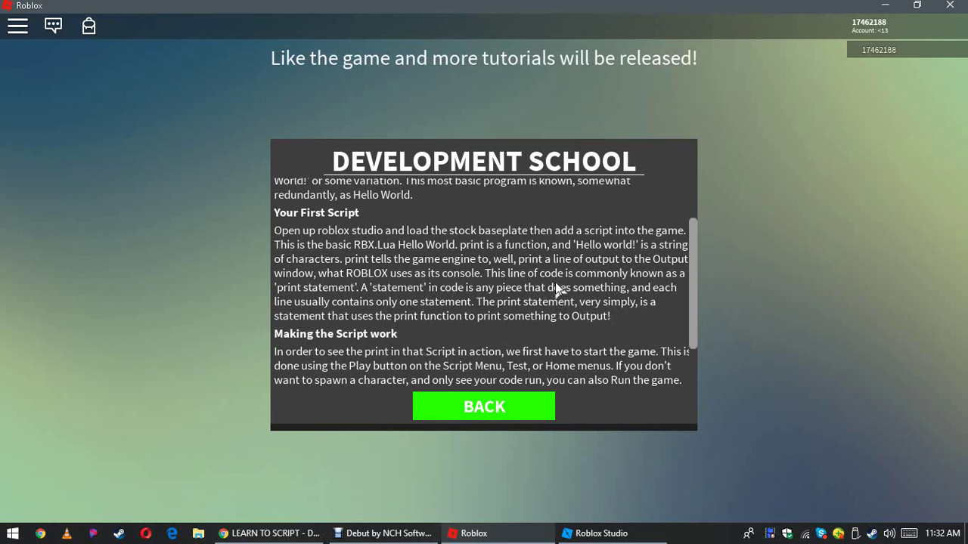
- Finish reading the script lesson, leave it for the Development School lesson list and switch to Roblox Studio
{"action": "scroll", "coordinate": [429, 328], "scroll_direction": "down", "scroll_amount": 2}
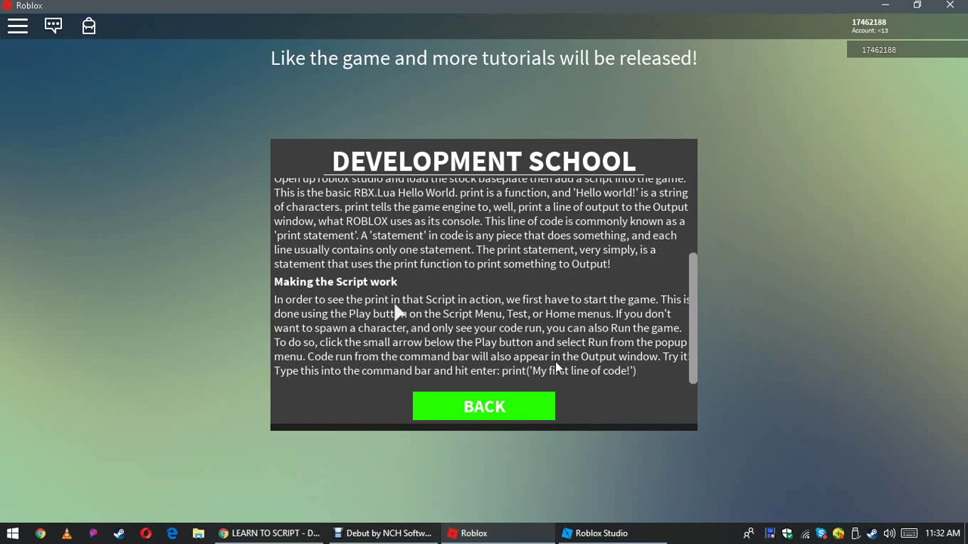
{"action": "left_click", "coordinate": [534, 406]}
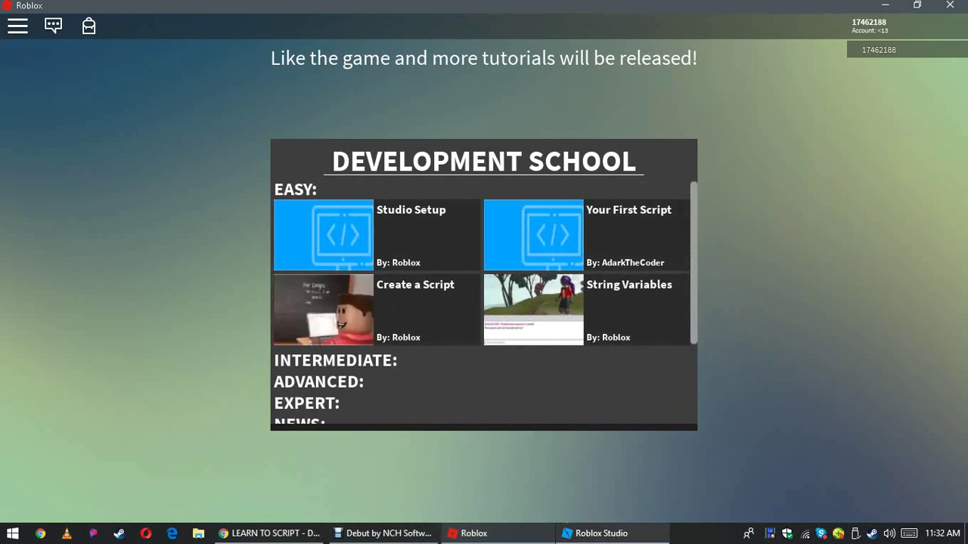
{"action": "left_click", "coordinate": [599, 533]}
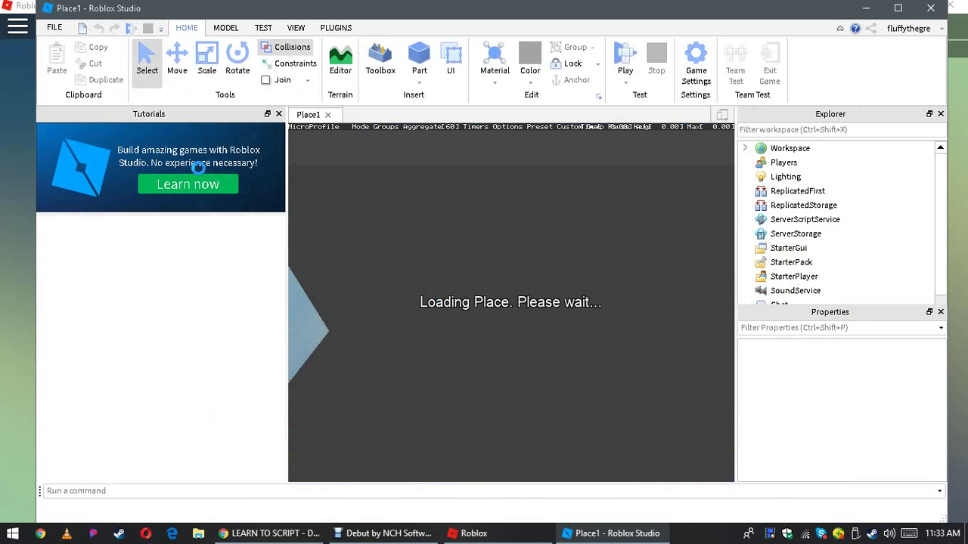
- Hide the MicroProfile overlay in the Baseplate viewport
{"action": "right_click", "coordinate": [485, 261]}
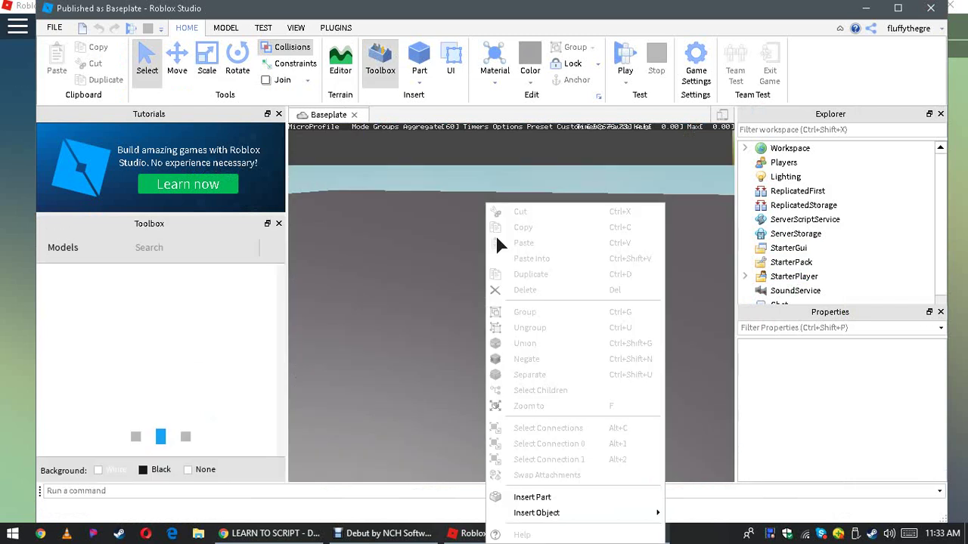
{"action": "left_click", "coordinate": [436, 245]}
{"action": "right_click_drag", "start_coordinate": [445, 243], "coordinate": [382, 288]}
{"action": "key", "text": "ctrl+F6"}
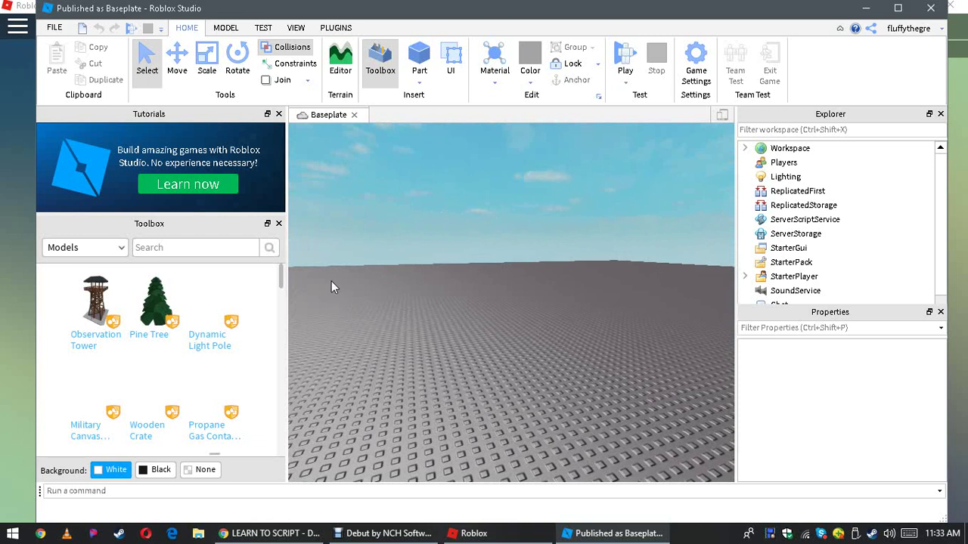
{"action": "right_click_drag", "start_coordinate": [370, 262], "coordinate": [512, 270]}
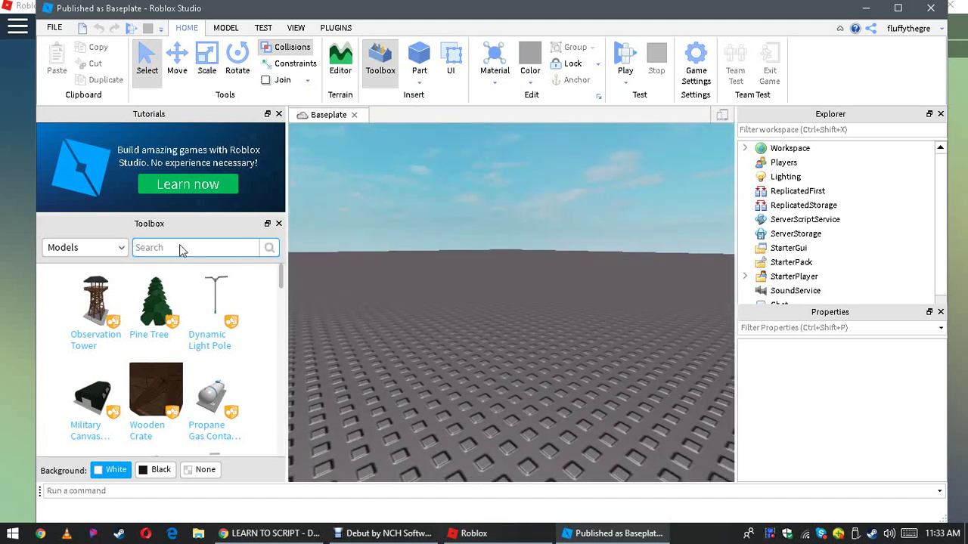
- Search the Toolbox models for "sans" and insert the Sans model with the blue jacket and black base onto the baseplate
{"action": "type", "text": "sans"}
{"action": "key", "text": "Return"}
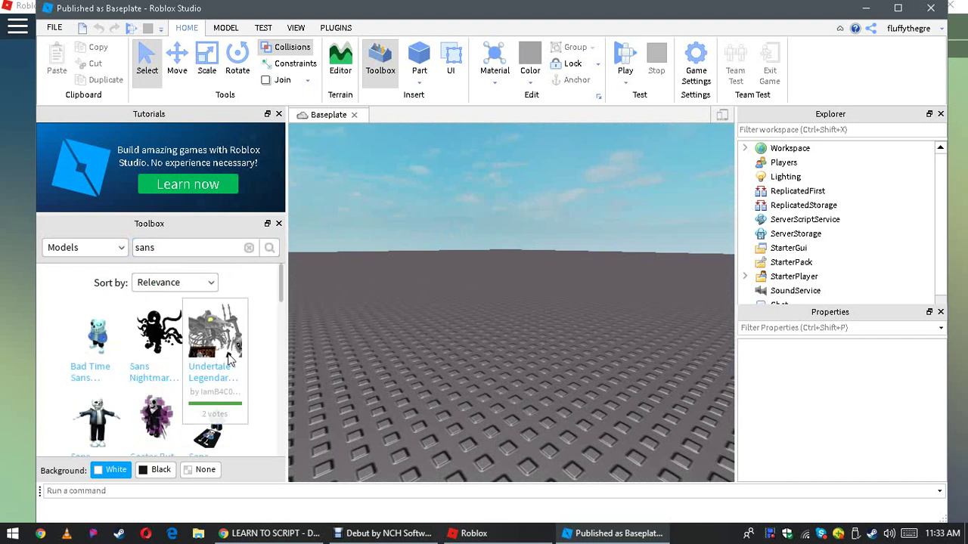
{"action": "scroll", "coordinate": [140, 422], "scroll_direction": "down", "scroll_amount": 2}
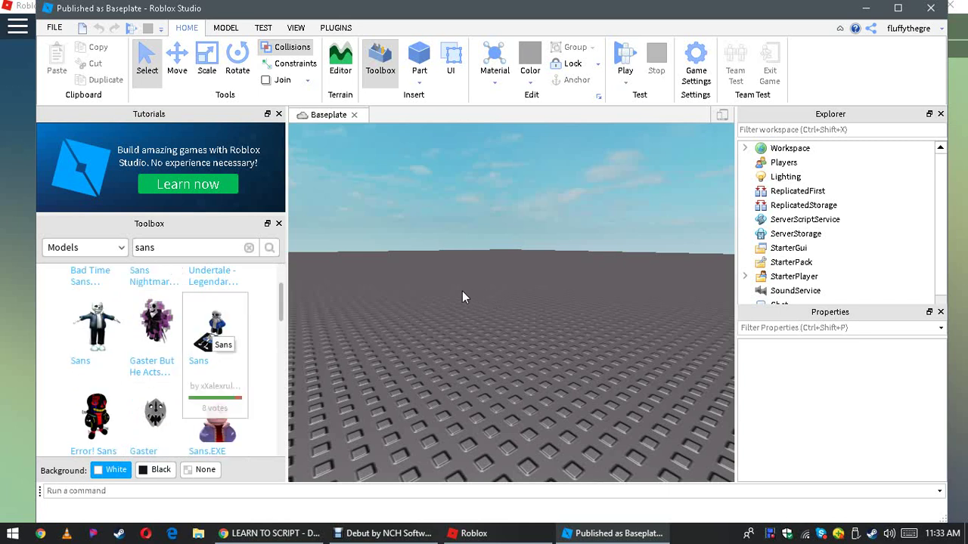
{"action": "left_click_drag", "start_coordinate": [462, 291], "coordinate": [567, 314]}
{"action": "scroll", "coordinate": [568, 314], "scroll_direction": "down", "scroll_amount": 2}
{"action": "right_click_drag", "start_coordinate": [568, 314], "coordinate": [568, 312]}
{"action": "scroll", "coordinate": [568, 314], "scroll_direction": "up", "scroll_amount": 3}
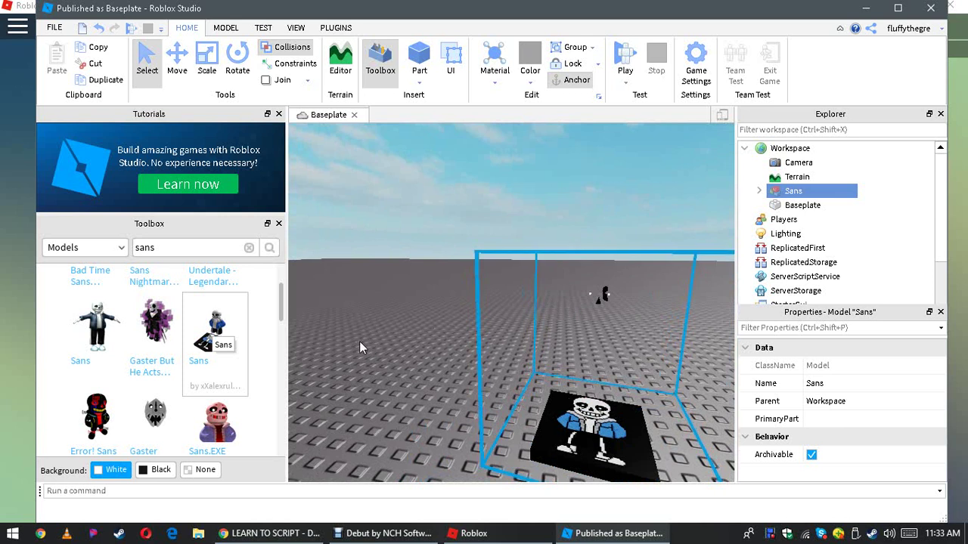
- Move the Sans model farther back on the baseplate
{"action": "scroll", "coordinate": [161, 378], "scroll_direction": "down", "scroll_amount": 3}
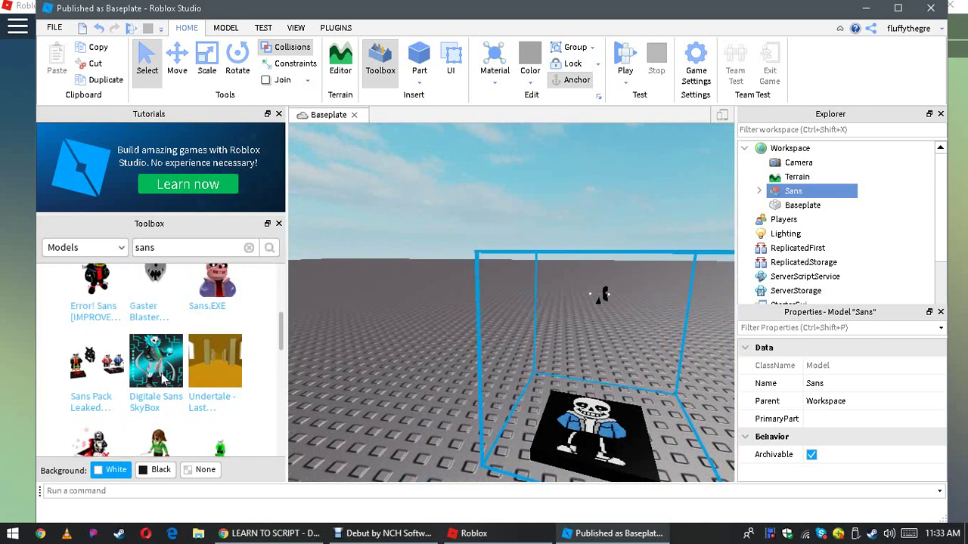
{"action": "scroll", "coordinate": [163, 378], "scroll_direction": "down", "scroll_amount": 3}
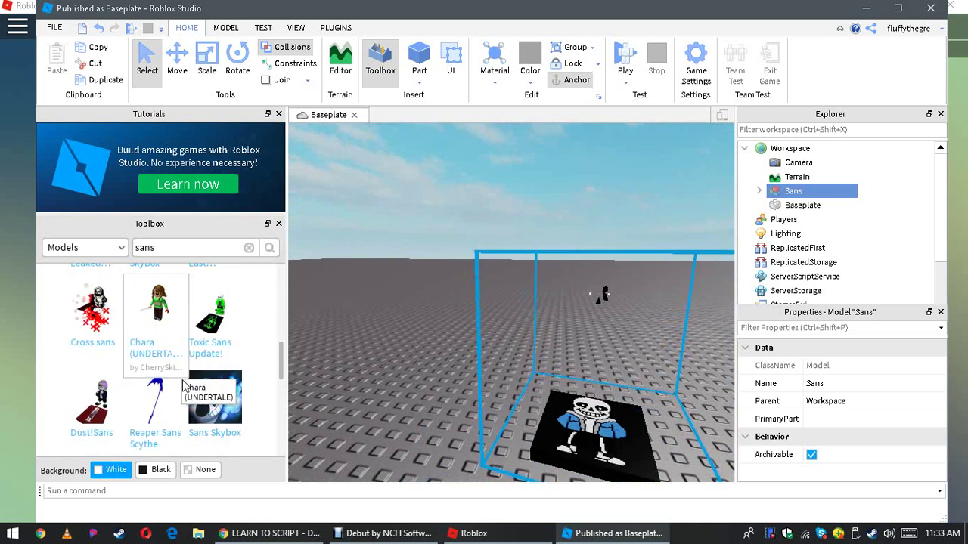
{"action": "scroll", "coordinate": [182, 386], "scroll_direction": "down", "scroll_amount": 2}
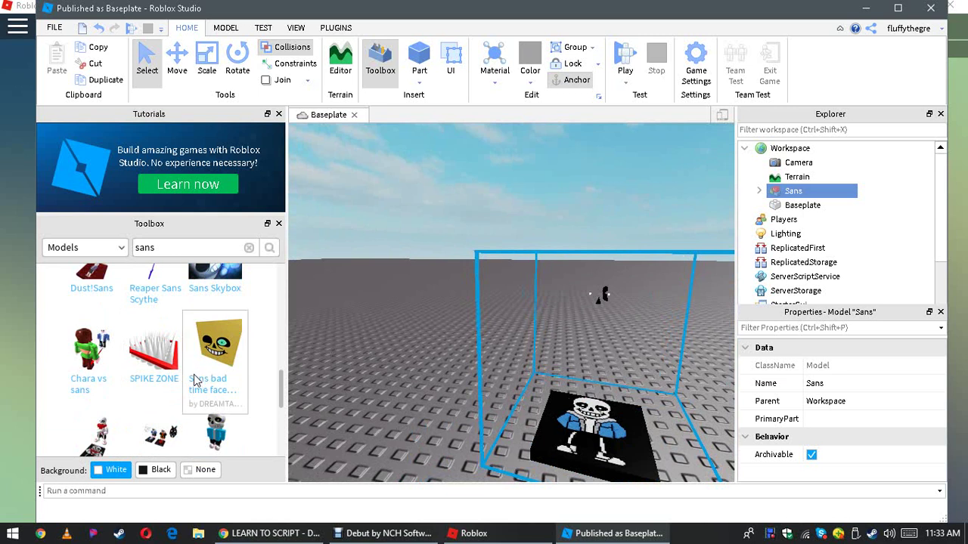
{"action": "scroll", "coordinate": [499, 376], "scroll_direction": "down", "scroll_amount": 4}
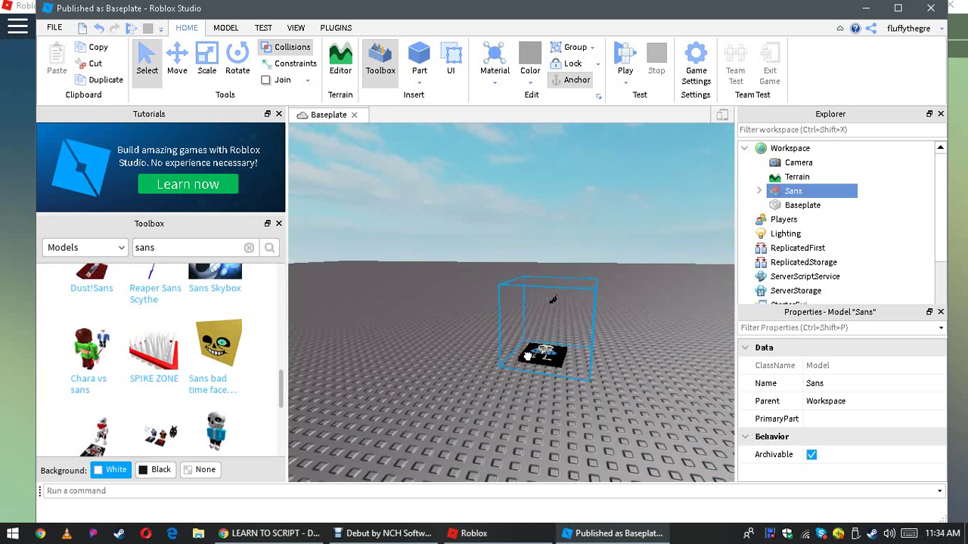
{"action": "left_click_drag", "start_coordinate": [528, 356], "coordinate": [540, 337]}
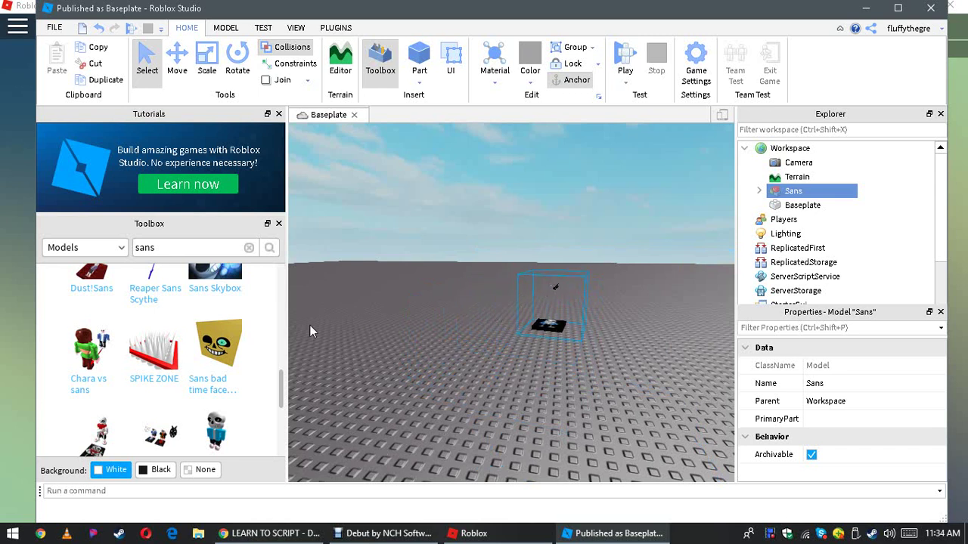
- Insert the Reaper Sans Scythe model beside the Sans figure
{"action": "scroll", "coordinate": [254, 334], "scroll_direction": "down", "scroll_amount": 6}
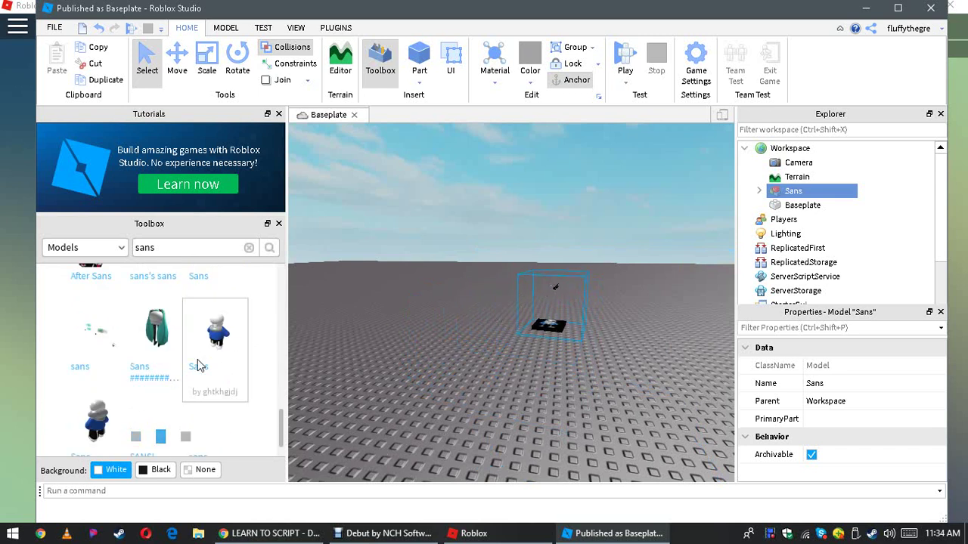
{"action": "scroll", "coordinate": [208, 374], "scroll_direction": "up", "scroll_amount": 4}
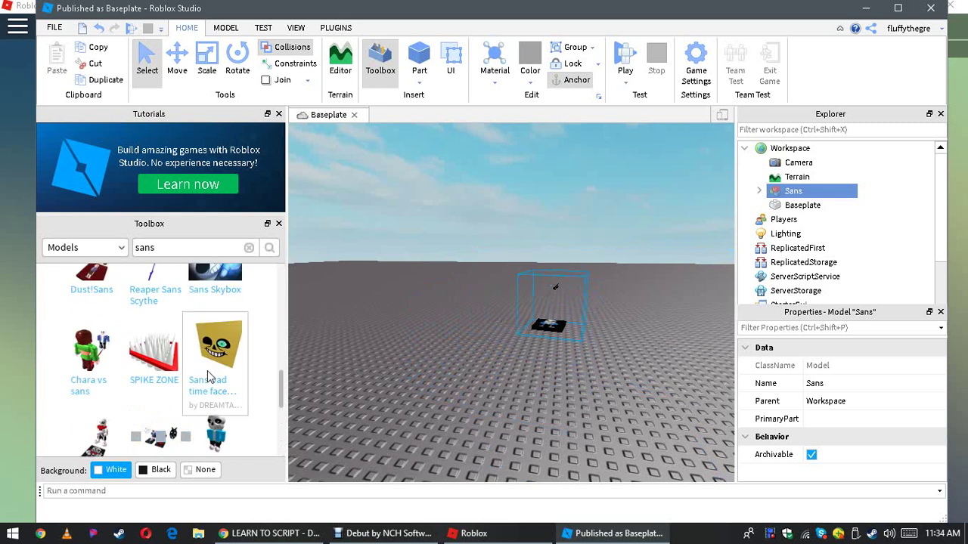
{"action": "scroll", "coordinate": [207, 371], "scroll_direction": "up", "scroll_amount": 3}
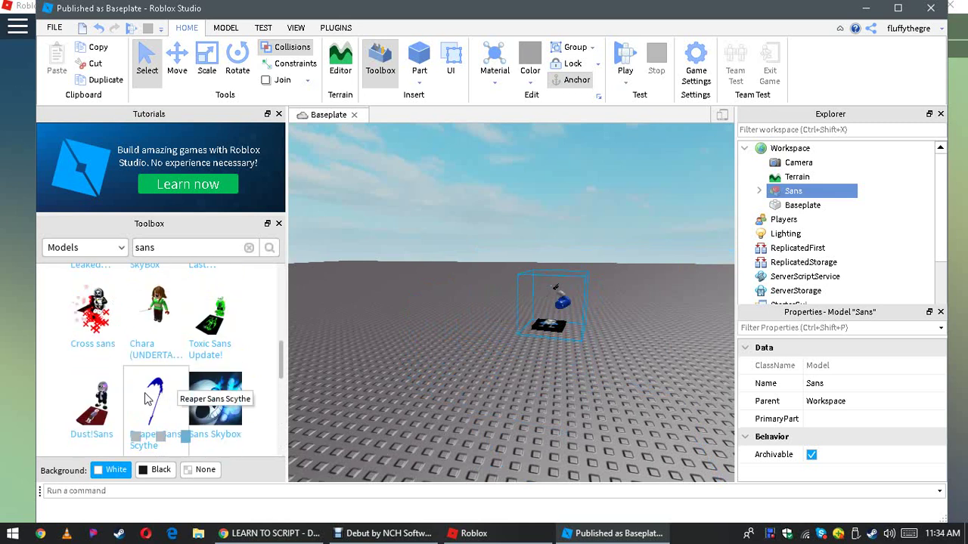
{"action": "left_click", "coordinate": [138, 425]}
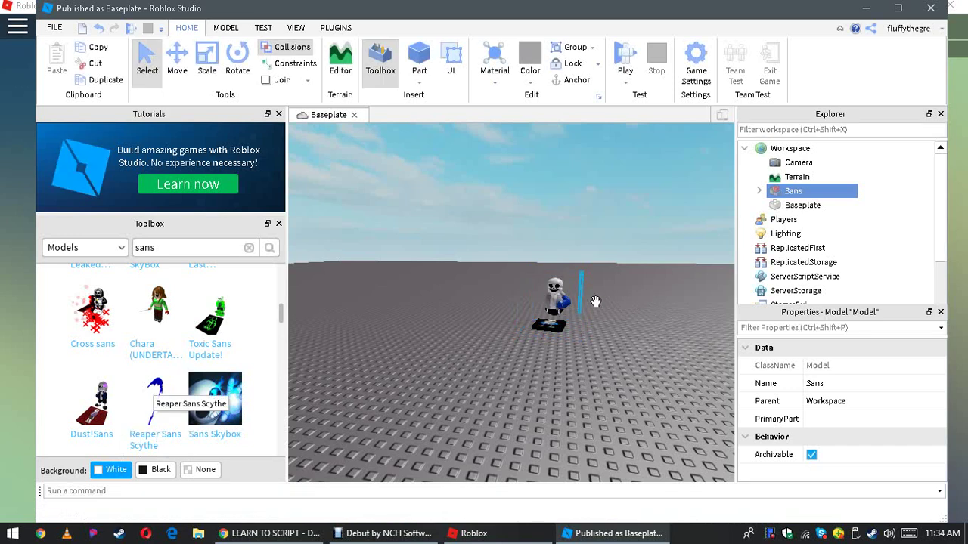
{"action": "key", "text": "w"}
{"action": "key", "text": "d"}
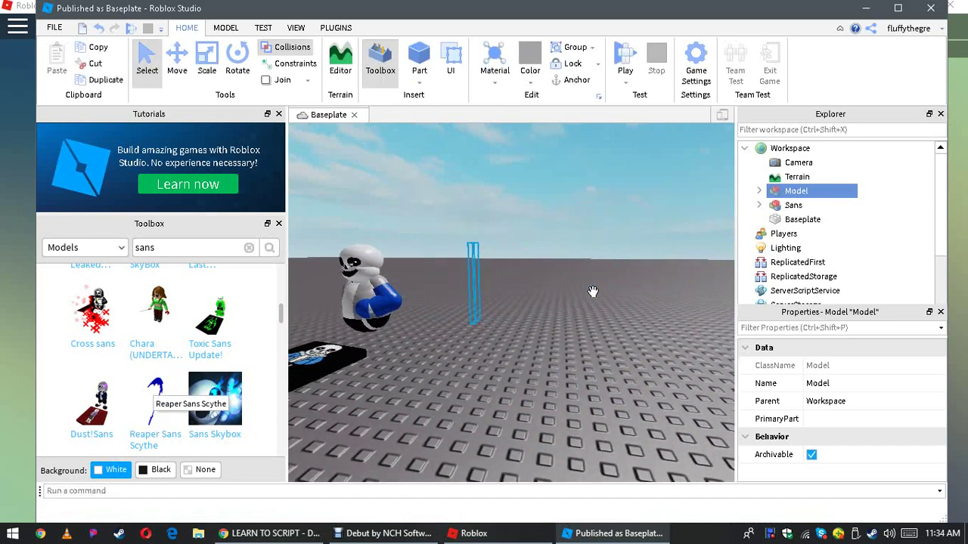
{"action": "key", "text": "a"}
- Replace the Toolbox search term and search the models for "long block"
{"action": "scroll", "coordinate": [572, 289], "scroll_direction": "down", "scroll_amount": 5}
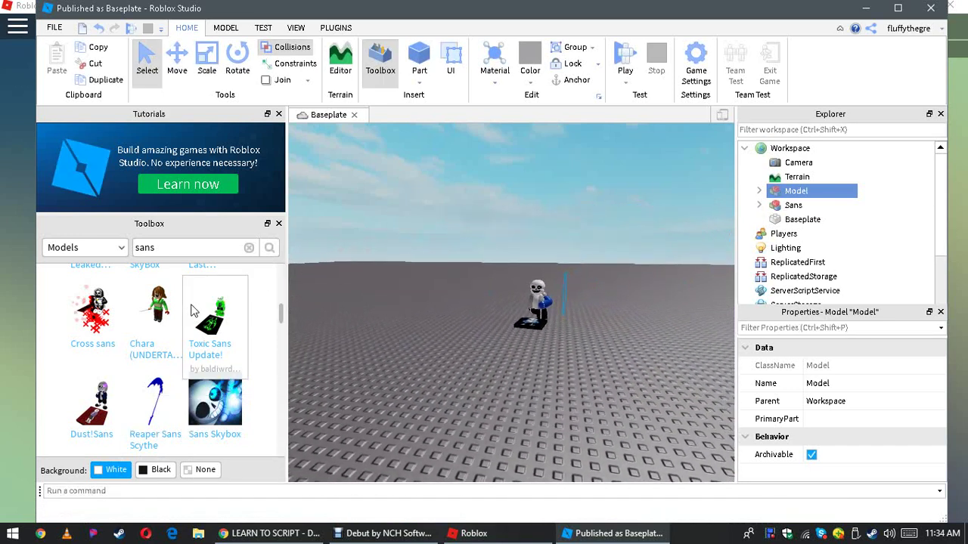
{"action": "scroll", "coordinate": [194, 313], "scroll_direction": "down", "scroll_amount": 2}
{"action": "scroll", "coordinate": [198, 310], "scroll_direction": "up", "scroll_amount": 2}
{"action": "scroll", "coordinate": [196, 311], "scroll_direction": "up", "scroll_amount": 1}
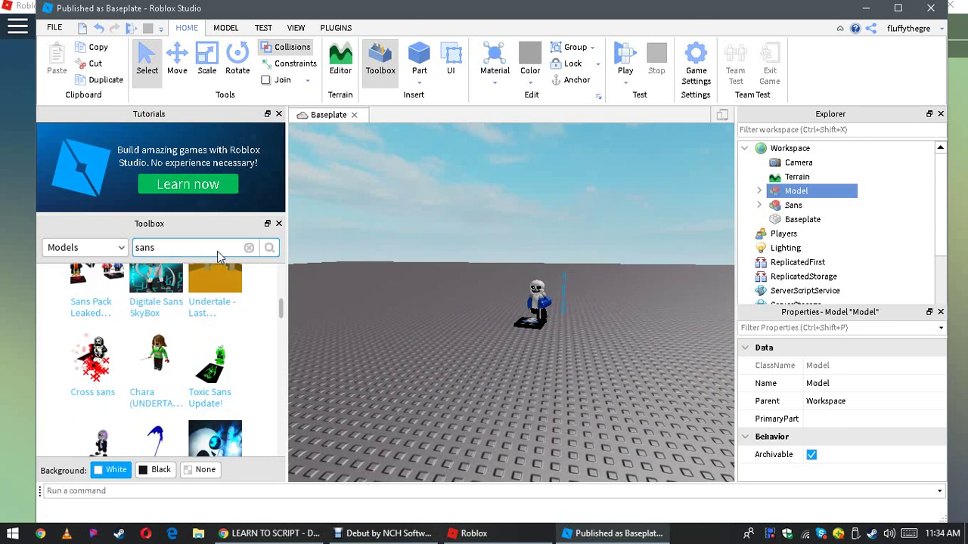
{"action": "left_click", "coordinate": [206, 249]}
{"action": "key", "text": "BackSpace"}
{"action": "key", "text": "BackSpace"}
{"action": "key", "text": "BackSpace"}
{"action": "key", "text": "BackSpace"}
{"action": "type", "text": "blo"}
{"action": "key", "text": "BackSpace"}
{"action": "key", "text": "BackSpace"}
{"action": "key", "text": "BackSpace"}
{"action": "type", "text": "long block"}
{"action": "key", "text": "Return"}
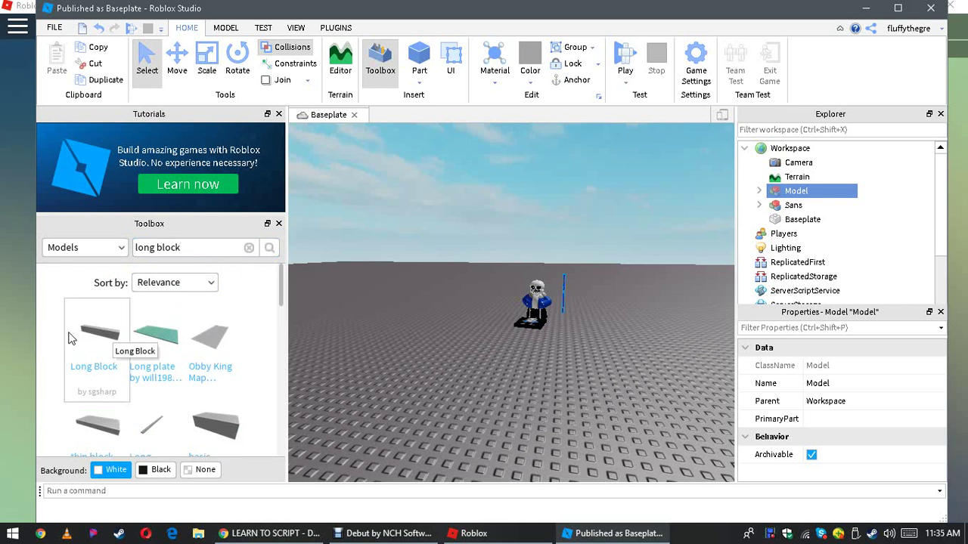
- Insert the Long Block model and place it on the baseplate, away from the Sans figure
{"action": "right_click_drag", "start_coordinate": [461, 298], "coordinate": [470, 299]}
{"action": "left_click_drag", "start_coordinate": [473, 301], "coordinate": [477, 355]}
{"action": "scroll", "coordinate": [652, 294], "scroll_direction": "up", "scroll_amount": 3}
{"action": "scroll", "coordinate": [605, 291], "scroll_direction": "down", "scroll_amount": 6}
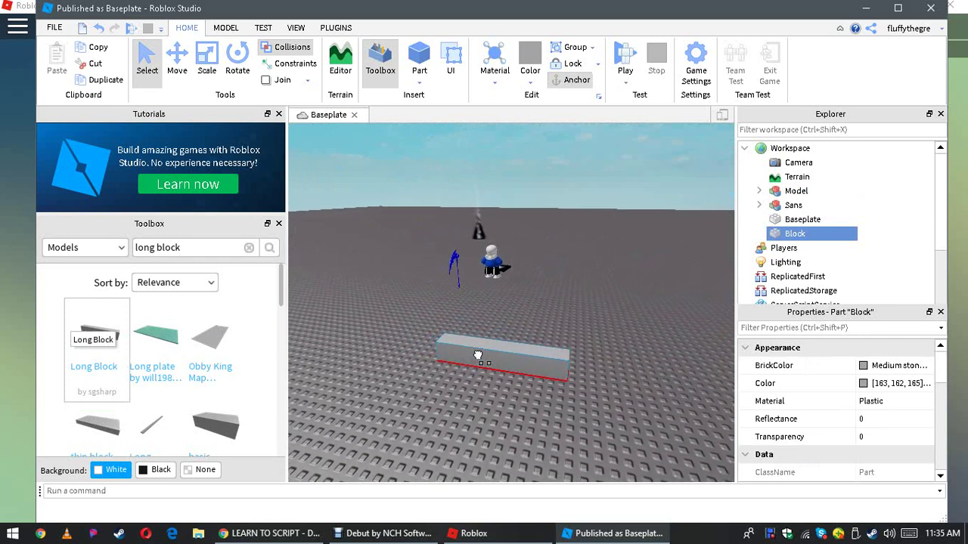
{"action": "left_click_drag", "start_coordinate": [482, 354], "coordinate": [713, 356]}
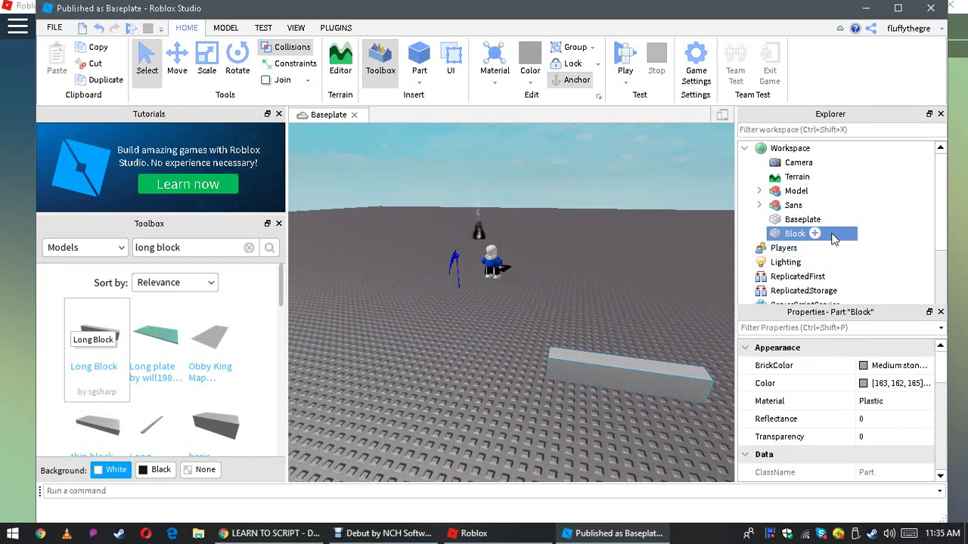
- Shift the long block slightly farther back on the baseplate
{"action": "mouse_move", "coordinate": [839, 250]}
{"action": "left_mouse_down"}
{"action": "mouse_move", "coordinate": [841, 267]}
{"action": "mouse_move", "coordinate": [834, 231]}
{"action": "left_mouse_up"}
{"action": "left_click", "coordinate": [100, 80]}
{"action": "mouse_move", "coordinate": [580, 369]}
{"action": "left_mouse_down"}
{"action": "mouse_move", "coordinate": [659, 363]}
{"action": "mouse_move", "coordinate": [593, 361]}
{"action": "left_mouse_up"}
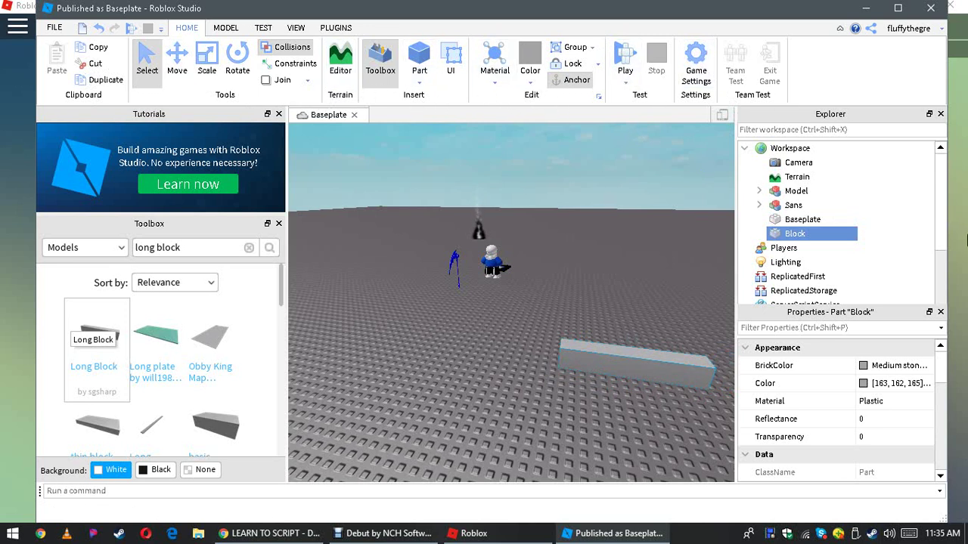
{"action": "scroll", "coordinate": [847, 252], "scroll_direction": "down", "scroll_amount": 3}
{"action": "scroll", "coordinate": [847, 254], "scroll_direction": "up", "scroll_amount": 2}
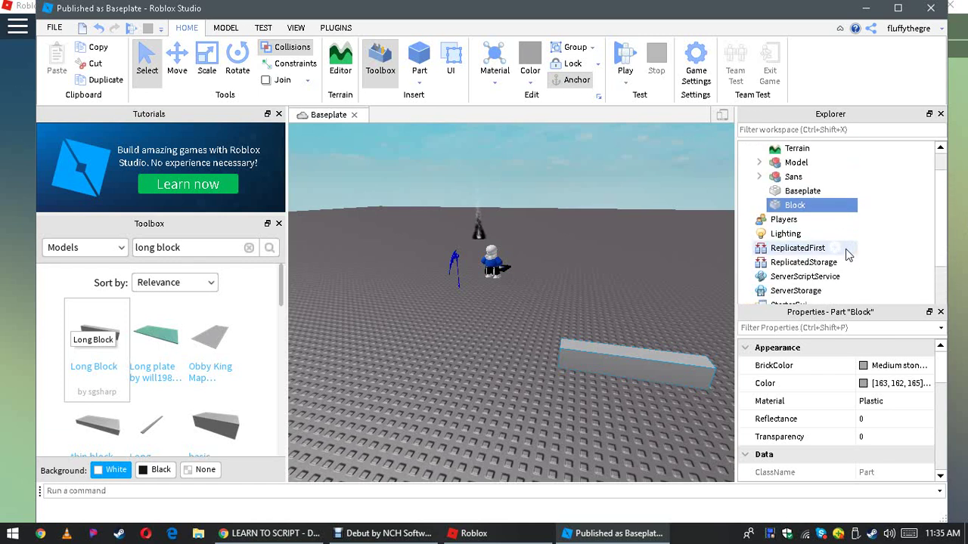
{"action": "scroll", "coordinate": [847, 255], "scroll_direction": "up", "scroll_amount": 2}
{"action": "mouse_move", "coordinate": [843, 235]}
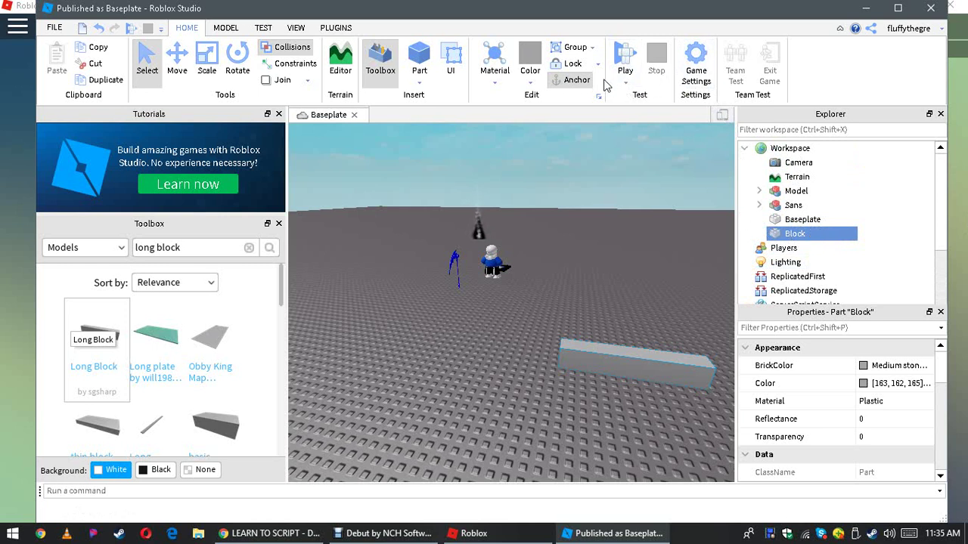
- Playtest the place and walk the character over to the Sans model to view its pose and expression controls
{"action": "left_click", "coordinate": [631, 53]}
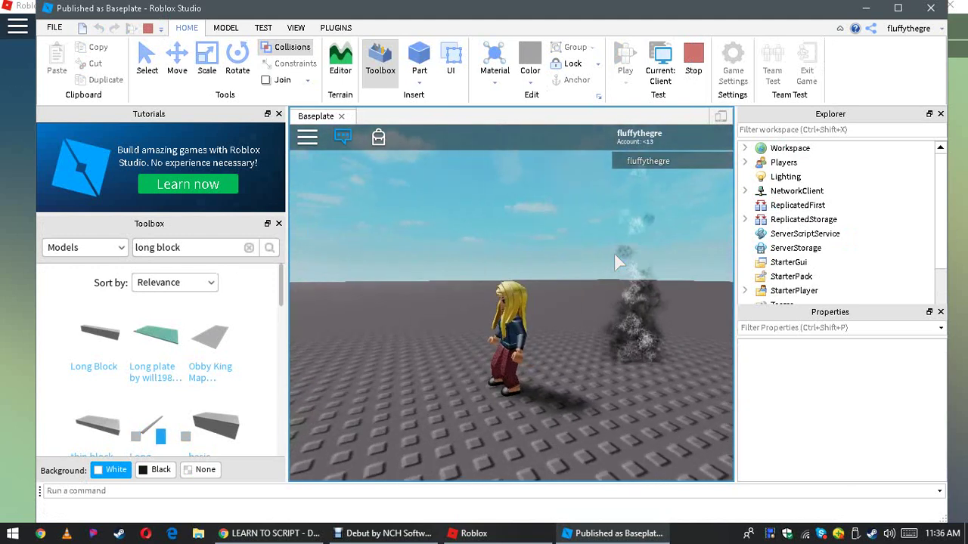
{"action": "key", "text": "w"}
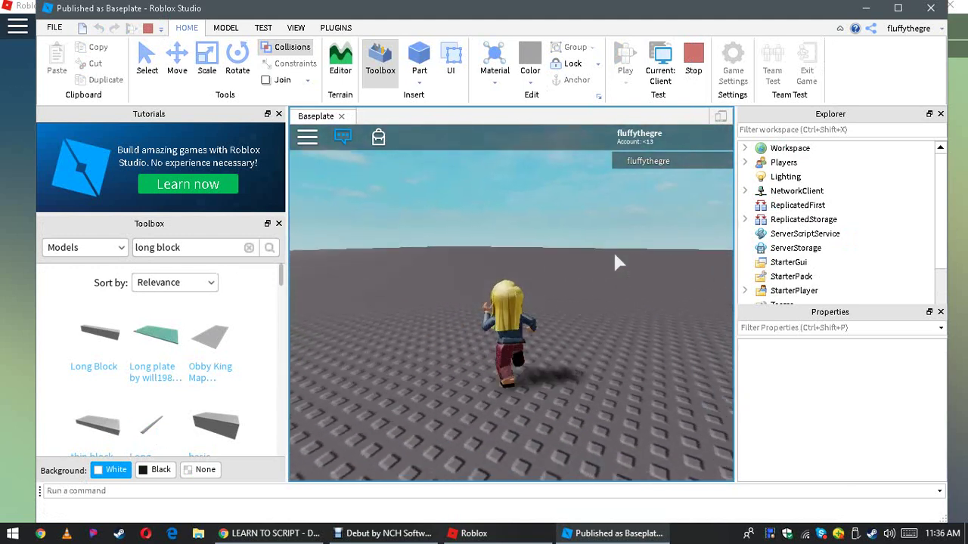
{"action": "right_click_drag", "start_coordinate": [614, 254], "coordinate": [614, 255]}
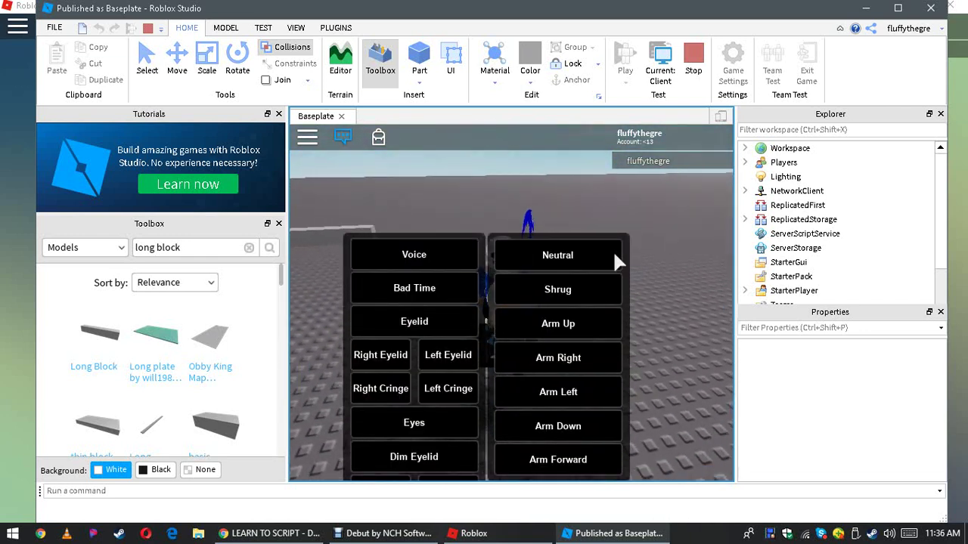
{"action": "key", "text": "s"}
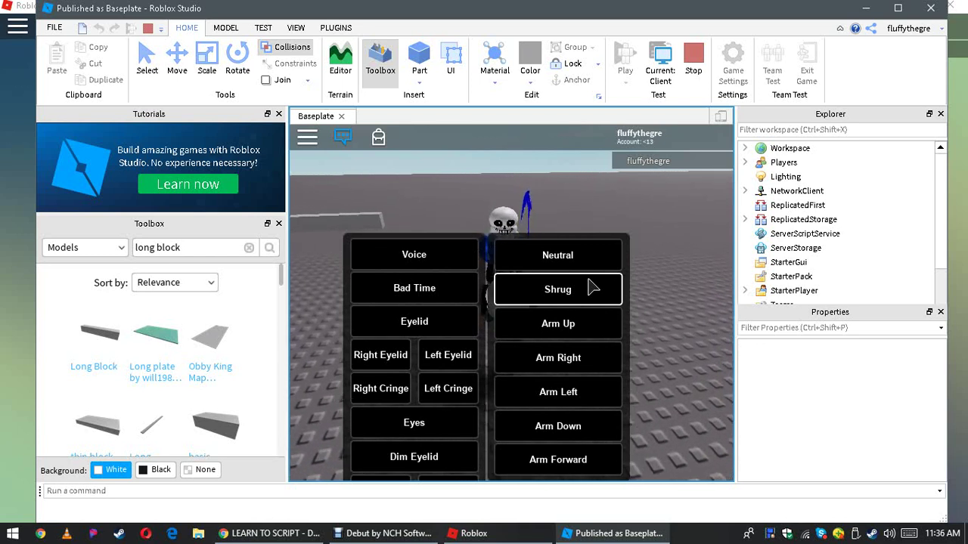
{"action": "right_click_drag", "start_coordinate": [681, 284], "coordinate": [682, 285]}
{"action": "left_click", "coordinate": [930, 9]}
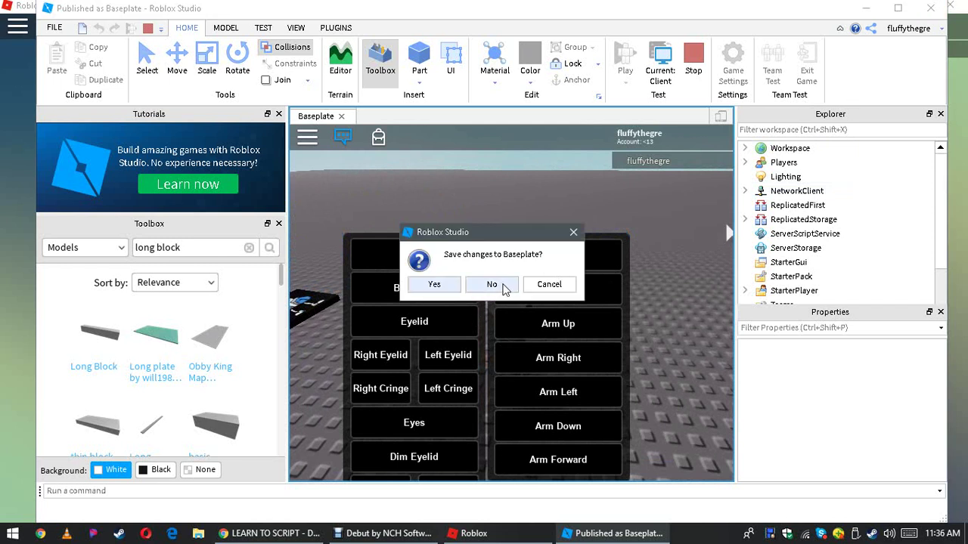
{"action": "left_click", "coordinate": [447, 285]}
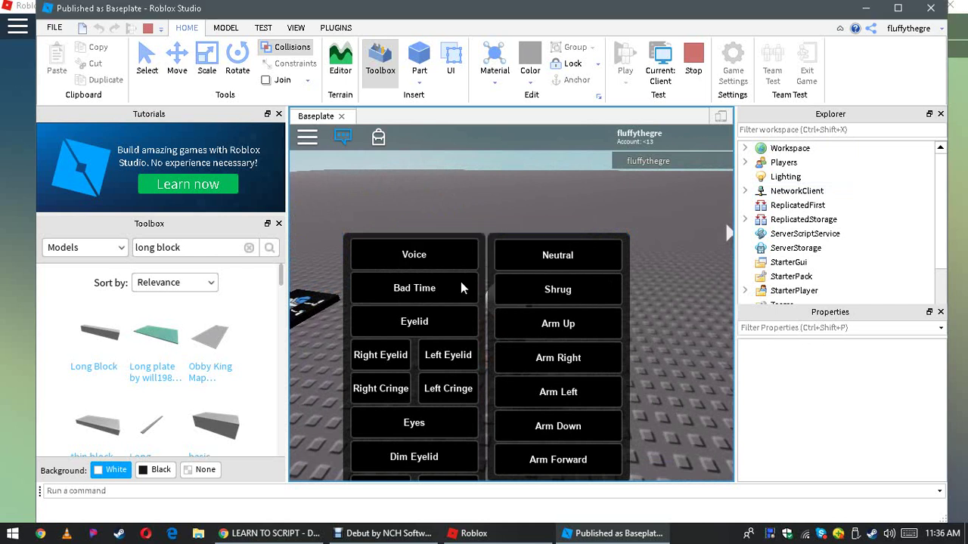
{"action": "left_click", "coordinate": [931, 9]}
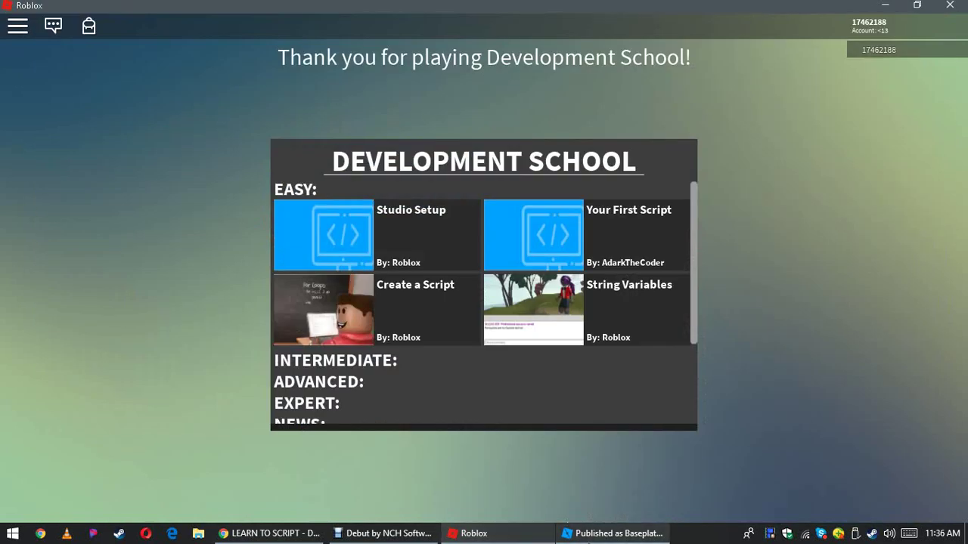
{"action": "left_click", "coordinate": [602, 534]}
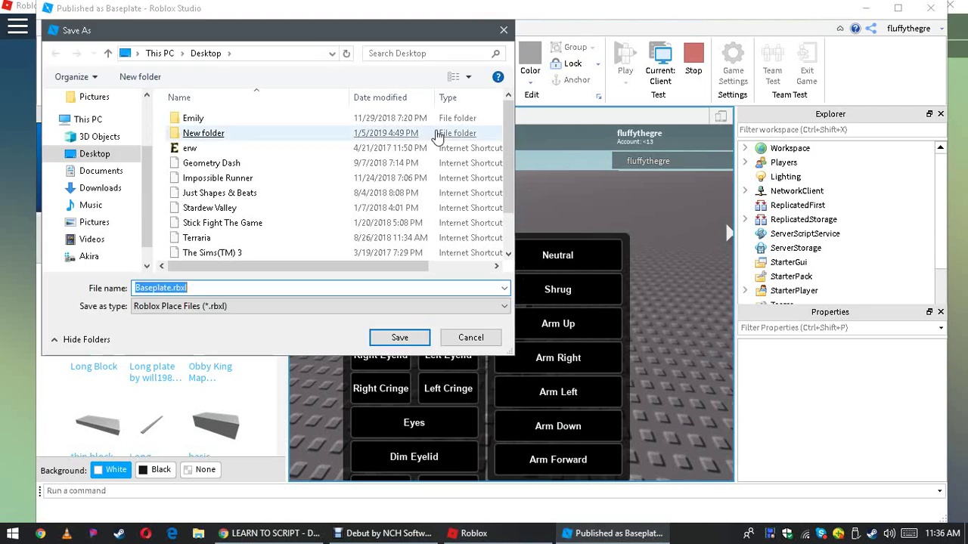
{"action": "left_click", "coordinate": [504, 31]}
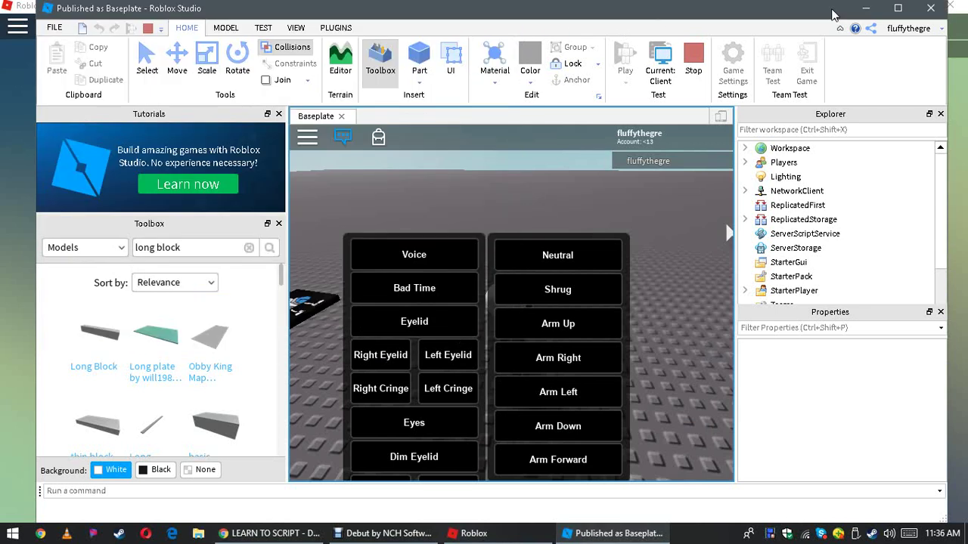
{"action": "left_click", "coordinate": [931, 9]}
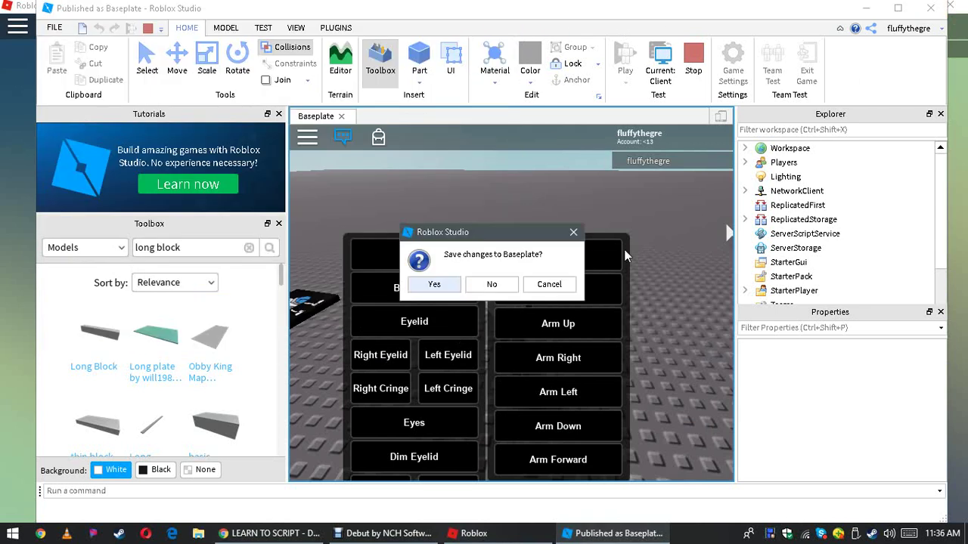
{"action": "left_click", "coordinate": [550, 284]}
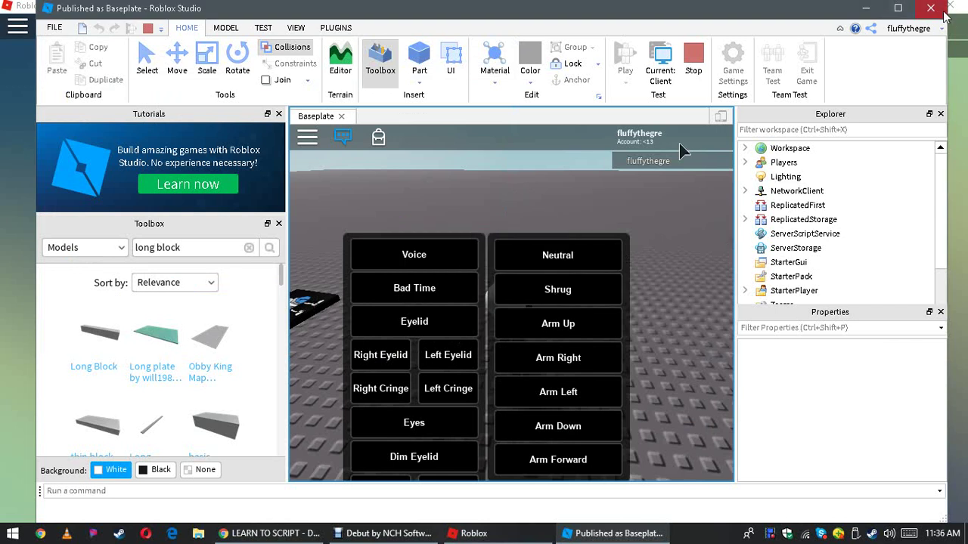
- Close the place and save its changes to the Desktop as Baseplate.rbxl
{"action": "left_click", "coordinate": [924, 9]}
{"action": "left_click", "coordinate": [435, 293]}
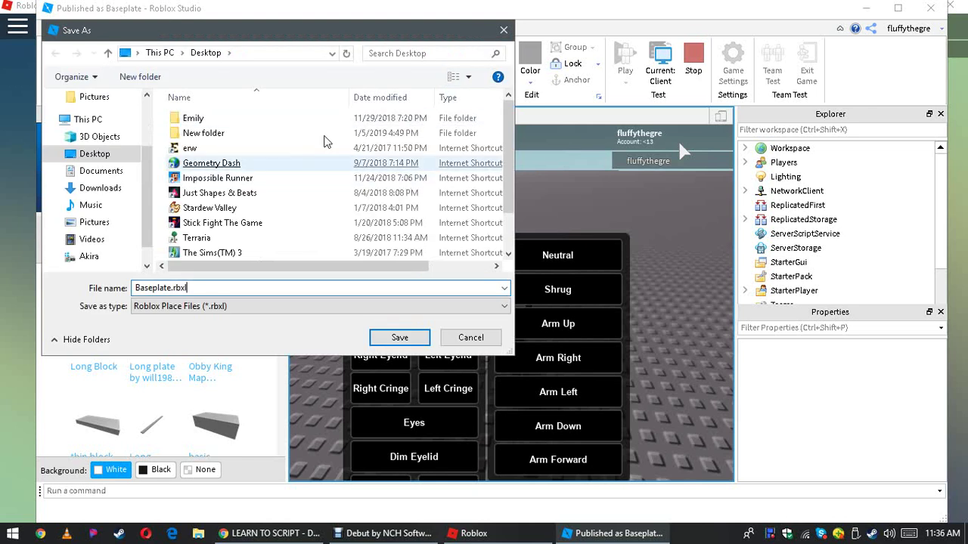
{"action": "left_click", "coordinate": [400, 338]}
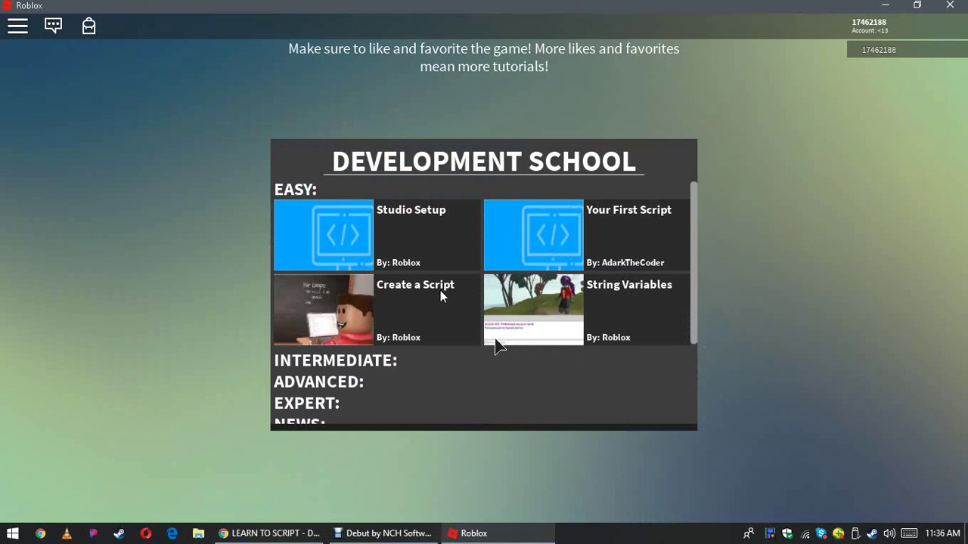
- Read the Your First Script tutorial in Development School through its Making the Script work section, and switch to the Chrome window
{"action": "left_click", "coordinate": [504, 250]}
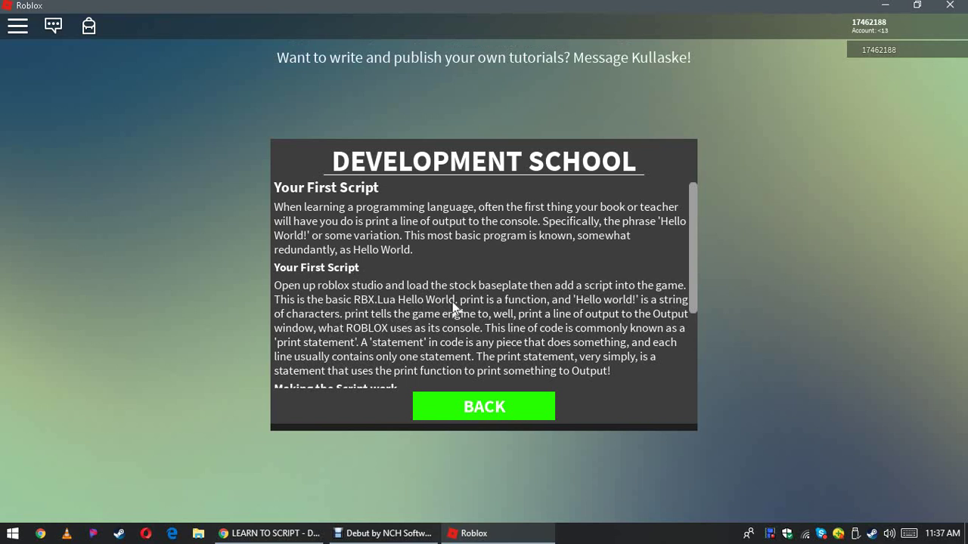
{"action": "scroll", "coordinate": [533, 291], "scroll_direction": "down", "scroll_amount": 3}
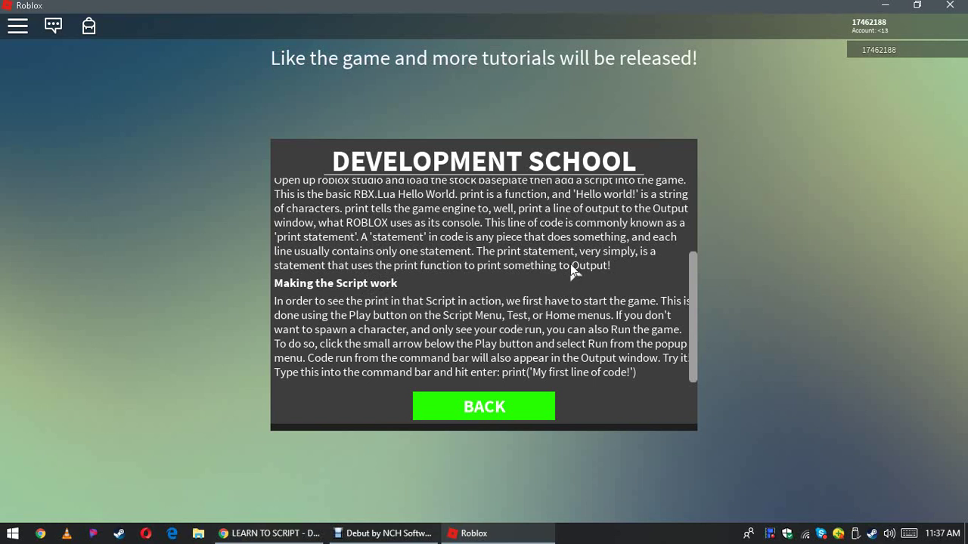
{"action": "left_click", "coordinate": [243, 541]}
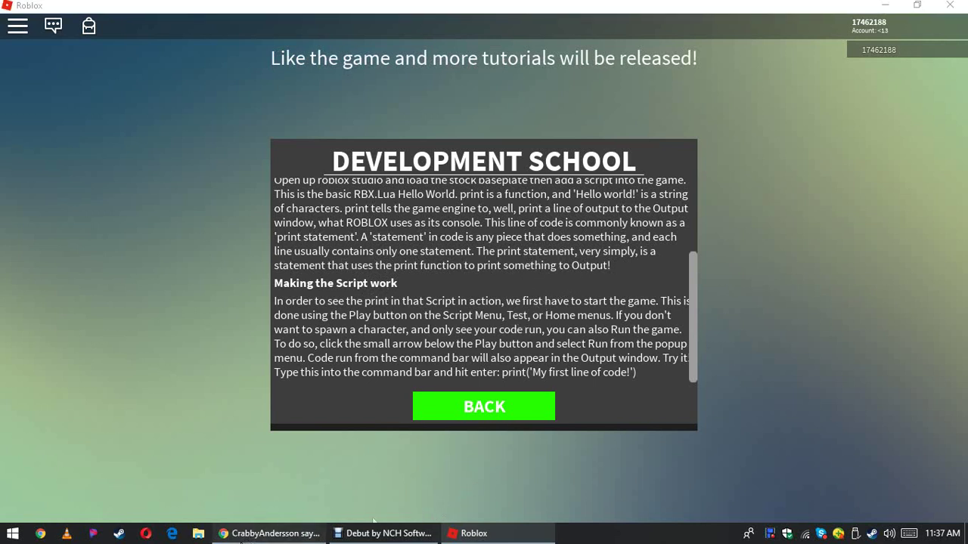